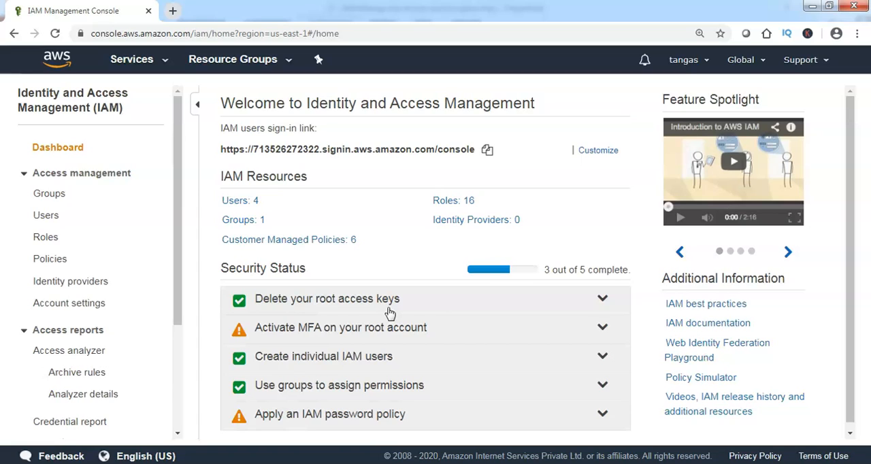
Step: Review the requirements available for the IAM password policy, leave without saving, and return to the IAM dashboard
left_click(334, 338)
left_click(430, 340)
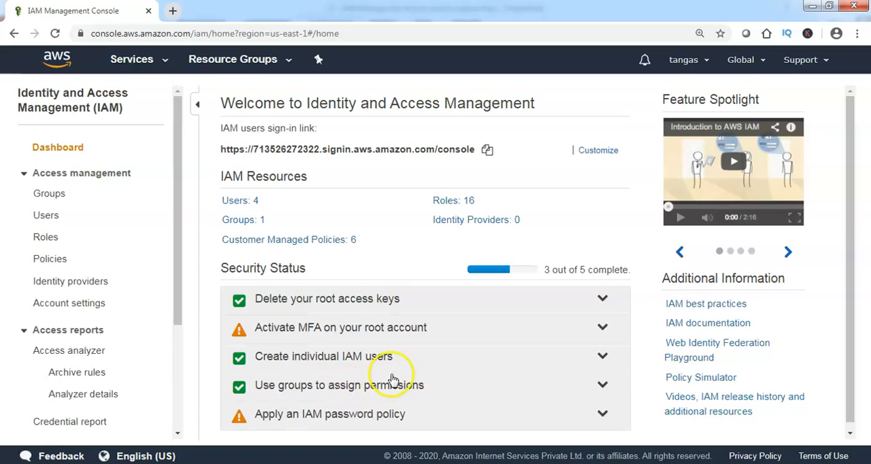
left_click(335, 413)
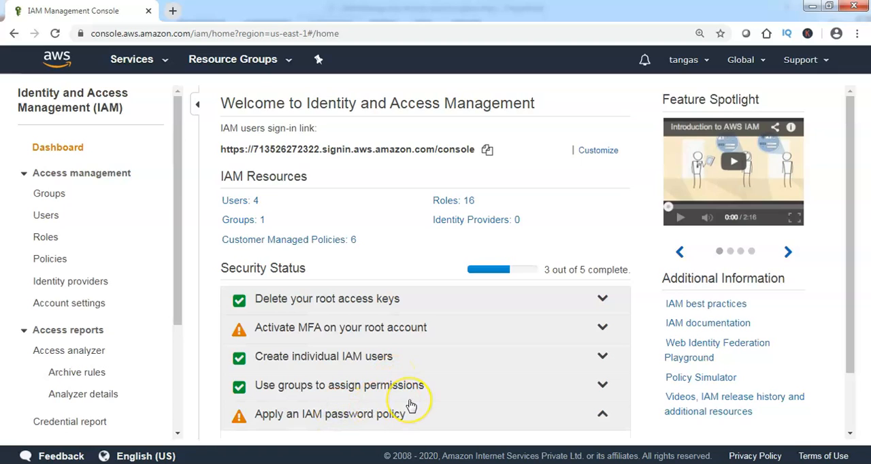
scroll(408, 405, "down", 2)
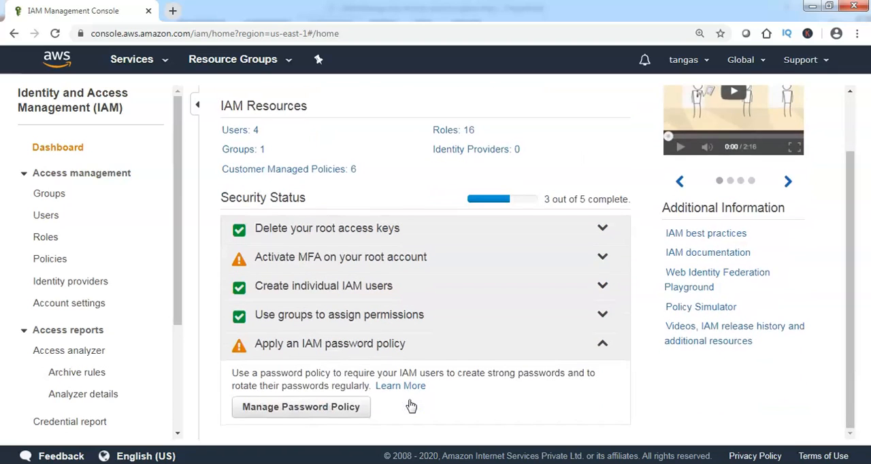
left_click(312, 413)
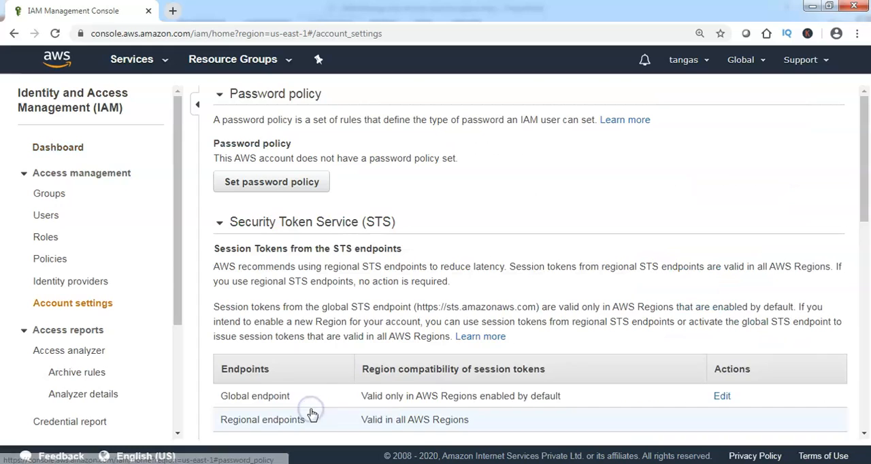
left_click(272, 182)
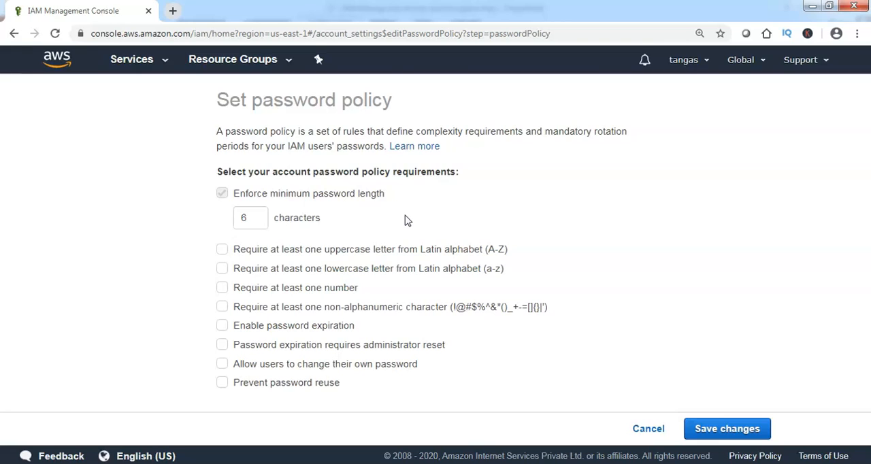
left_click(338, 223)
left_click(648, 430)
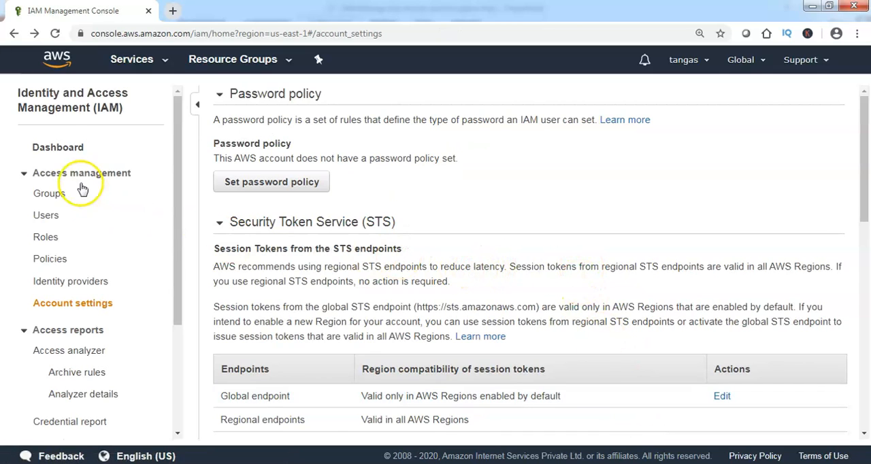
left_click(60, 147)
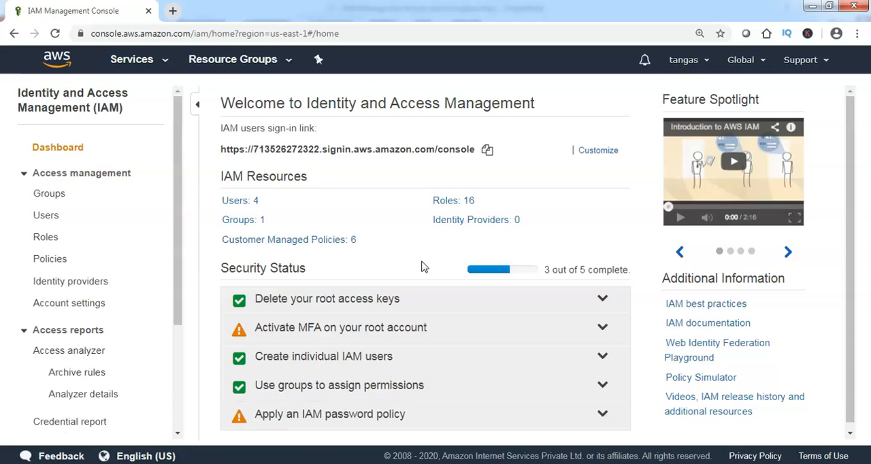
Step: Open the security credentials of IAM user iwayq1 and start assigning a Virtual MFA device
left_click(246, 201)
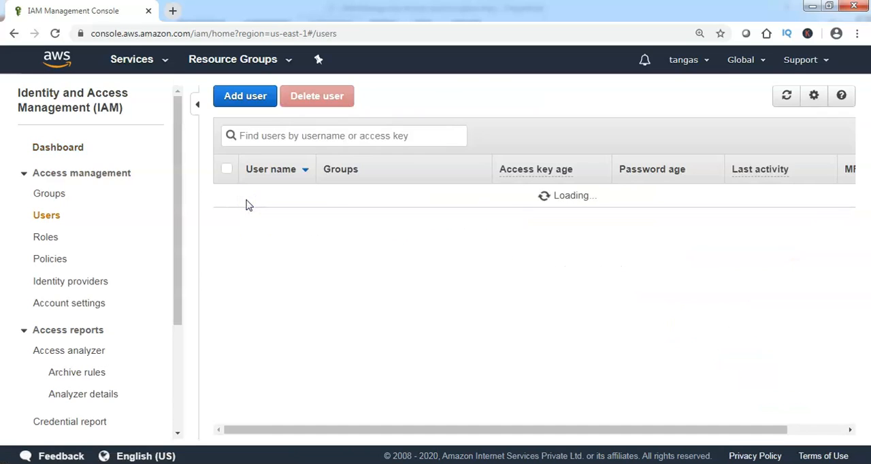
left_click(261, 223)
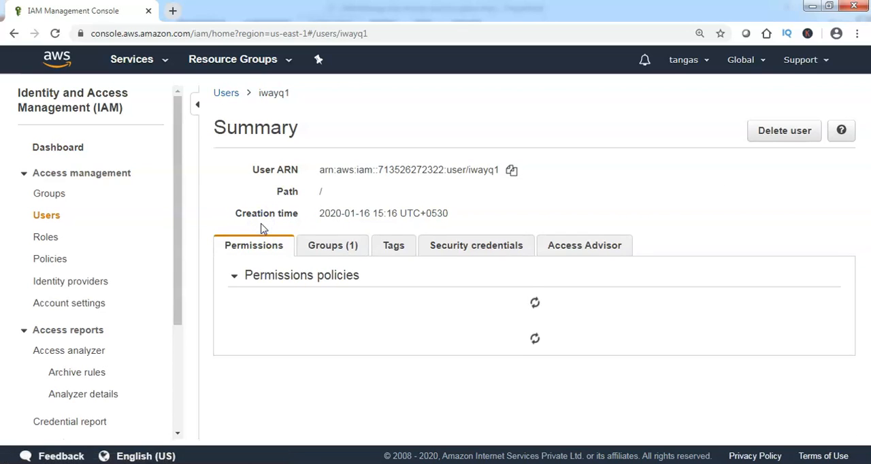
left_click(463, 248)
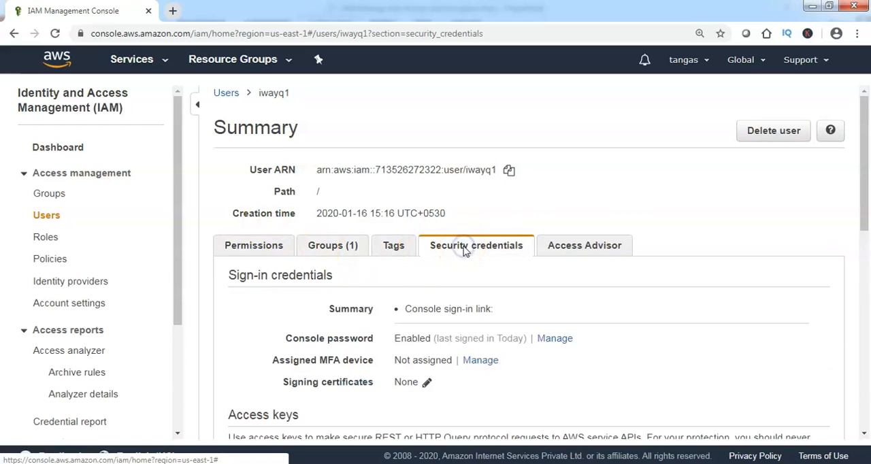
scroll(464, 289, "down", 1)
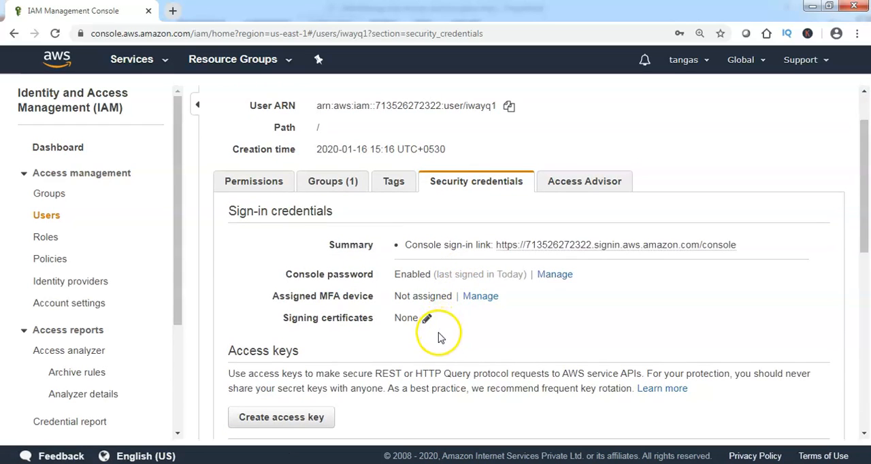
left_click_drag(320, 296, 375, 296)
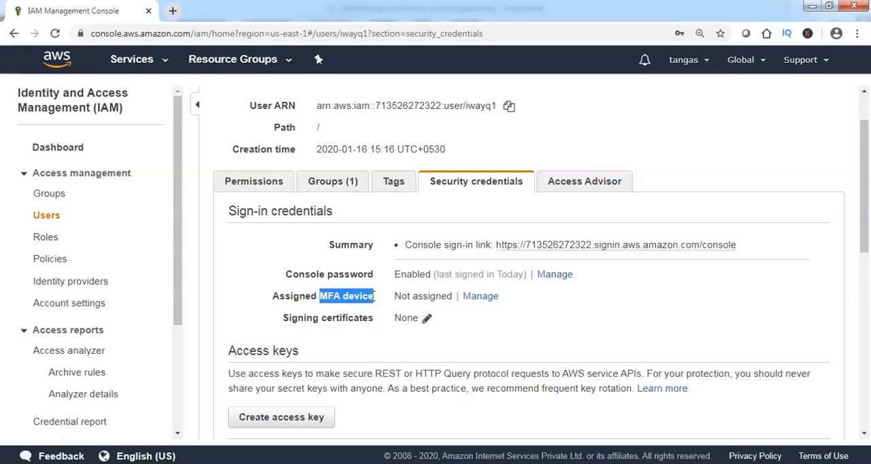
left_click(483, 297)
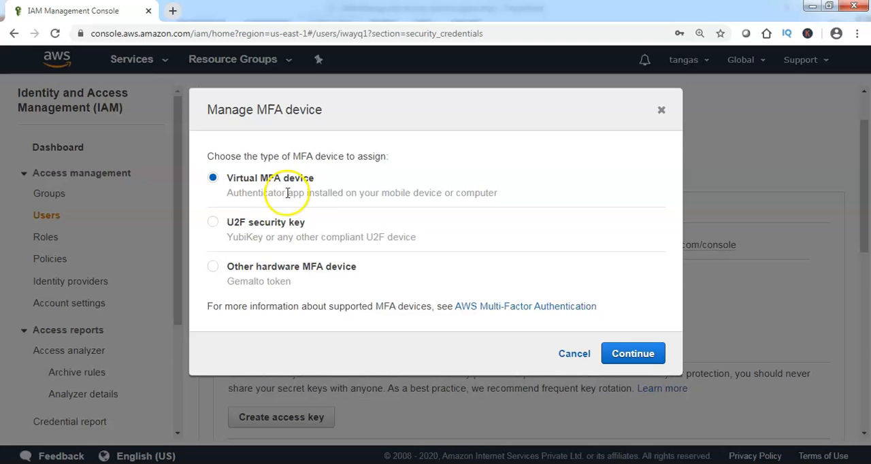
left_click(634, 355)
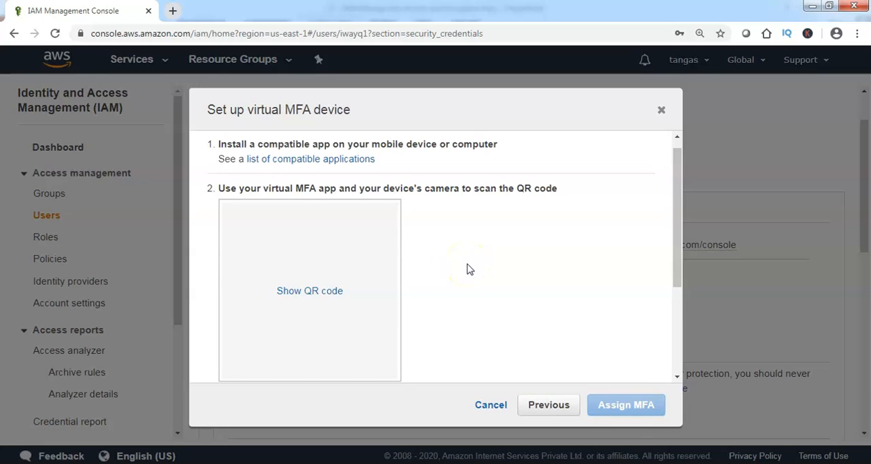
Step: Check the list of compatible virtual MFA applications in a separate tab and return to the device setup
right_click(349, 166)
left_click(364, 170)
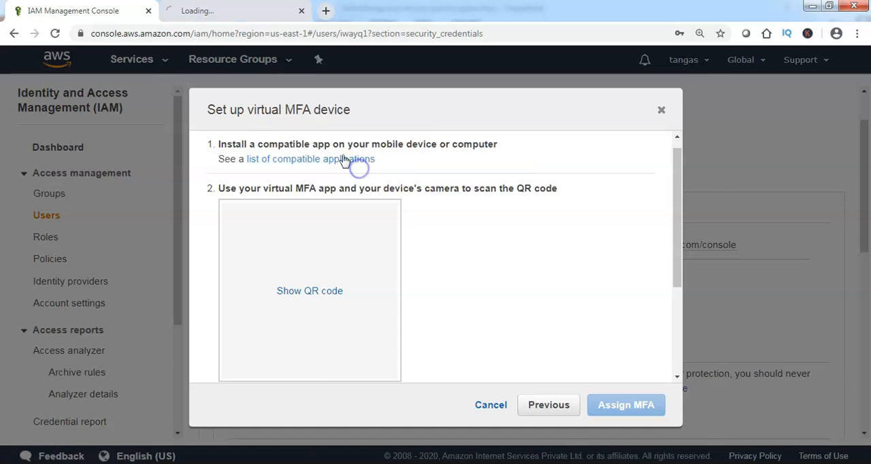
left_click(226, 10)
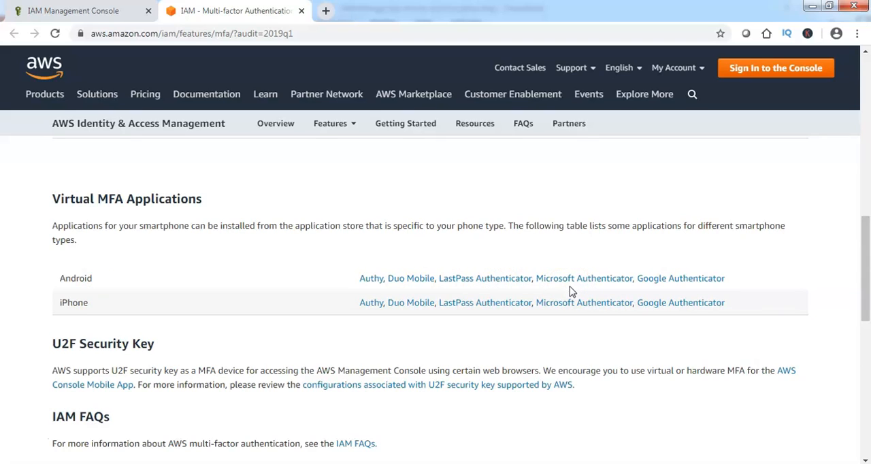
left_click(94, 10)
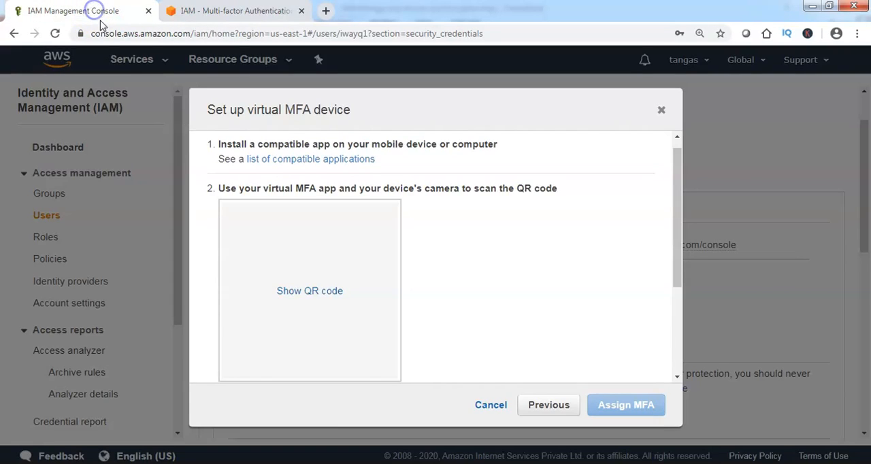
Step: Show the QR code for pairing the authenticator app with the virtual MFA device
left_click(318, 293)
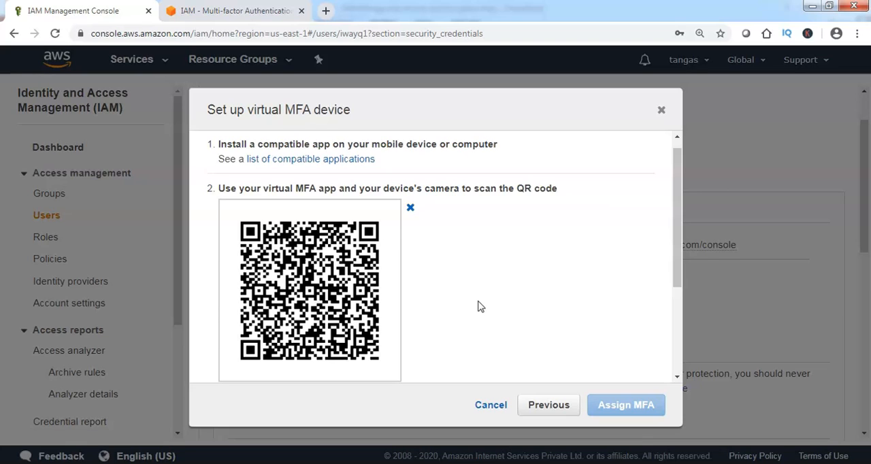
scroll(479, 307, "down", 1)
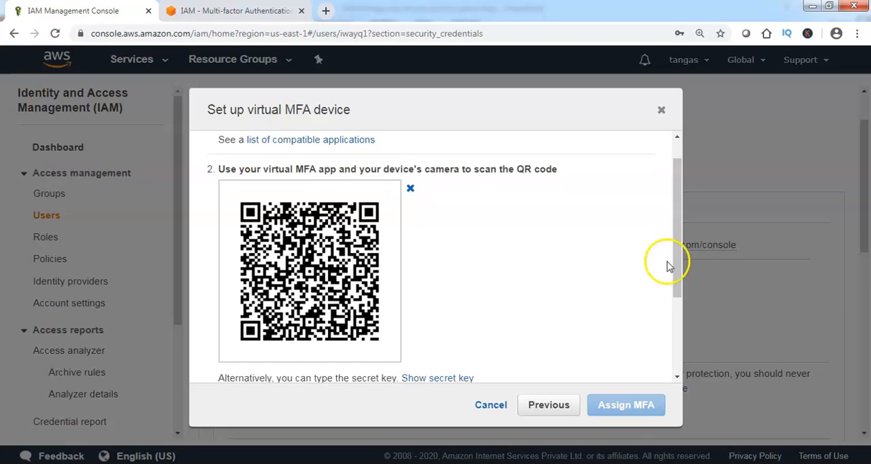
left_click(677, 266)
left_click_drag(676, 267, 672, 358)
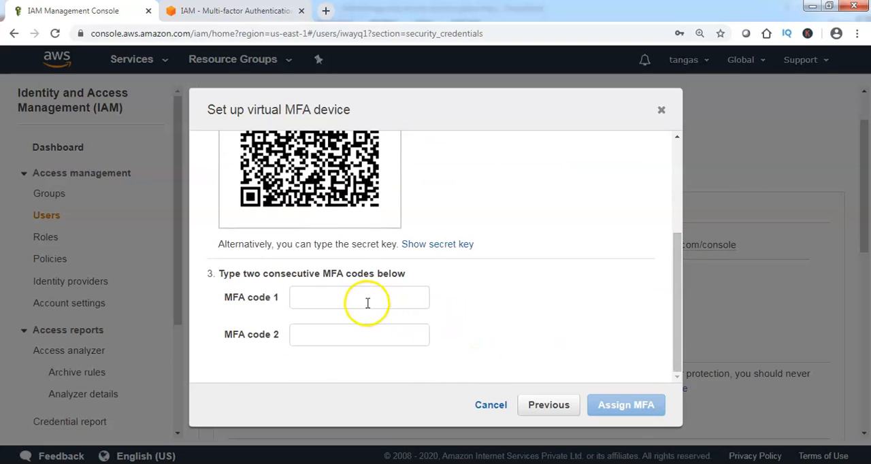
Step: Enter two consecutive MFA codes from the authenticator app, assign the virtual MFA device to the user, and close the setup
left_click(367, 302)
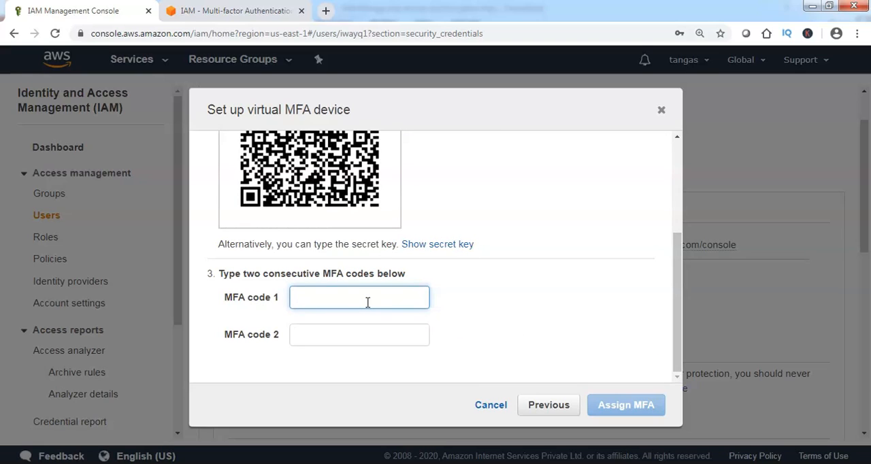
left_click(343, 334)
left_click(343, 333)
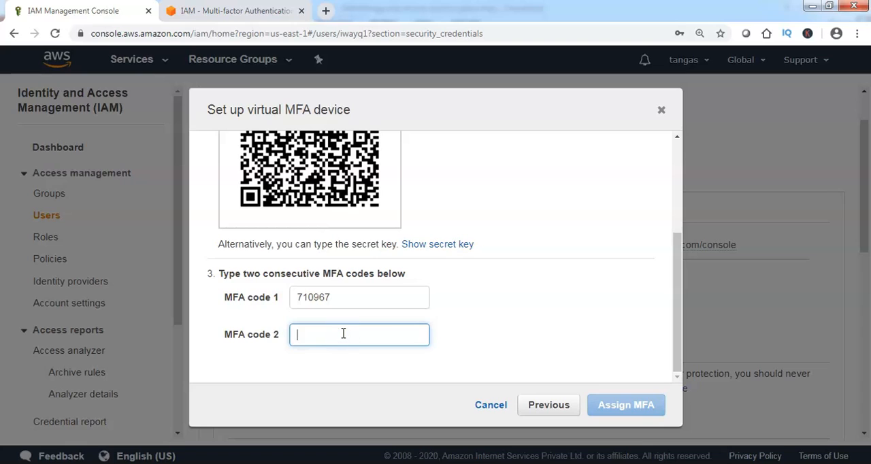
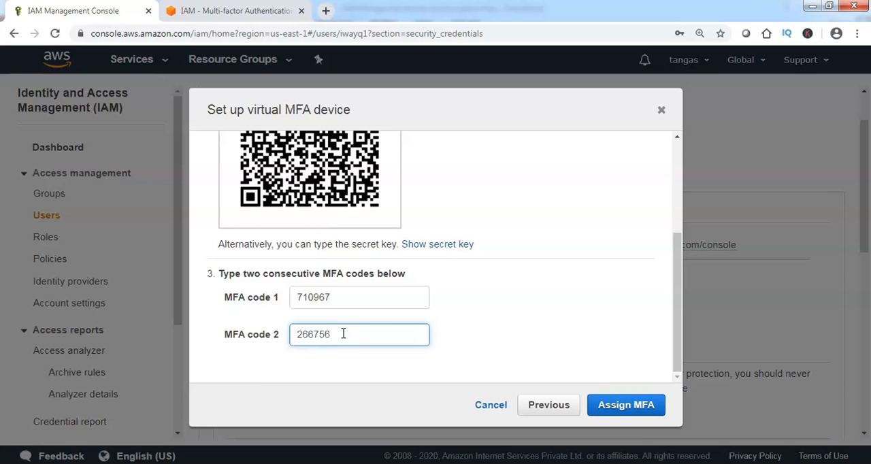
left_click(636, 408)
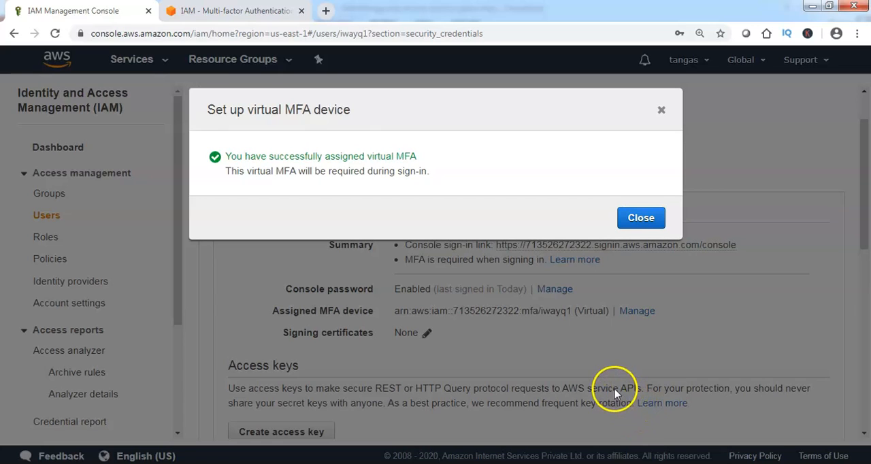
left_click(640, 217)
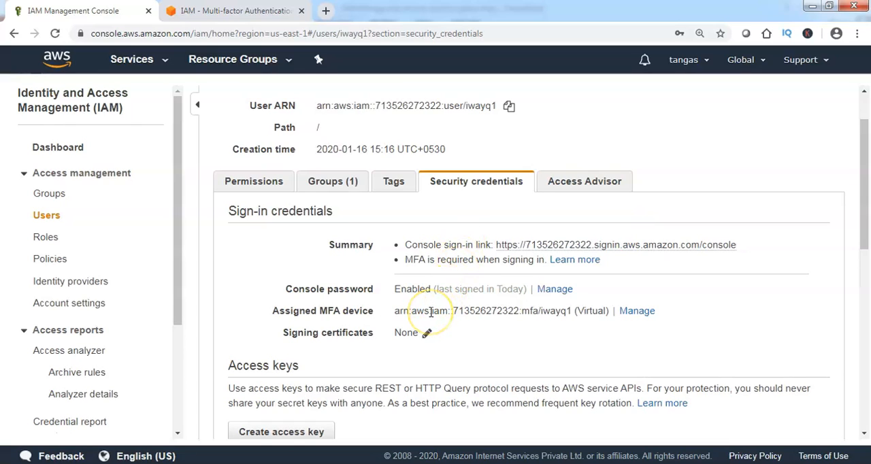
left_click_drag(572, 311, 392, 311)
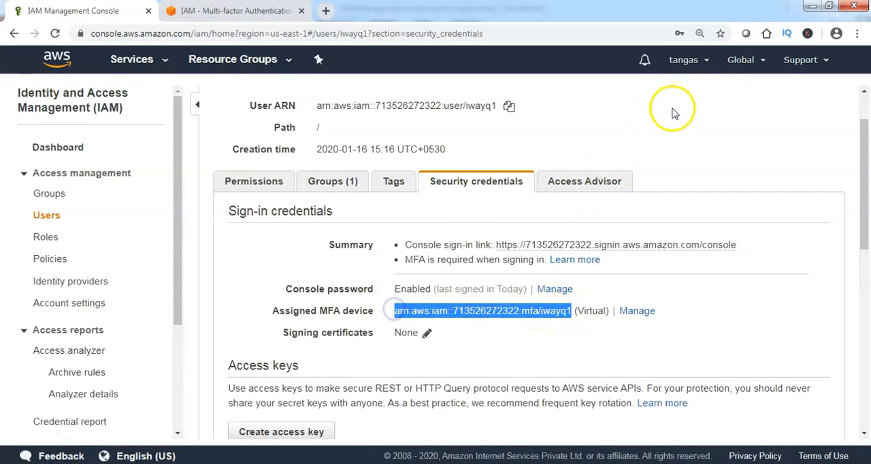
Step: Sign out of the console and load the account's IAM users sign-in link
left_click(710, 61)
left_click(711, 242)
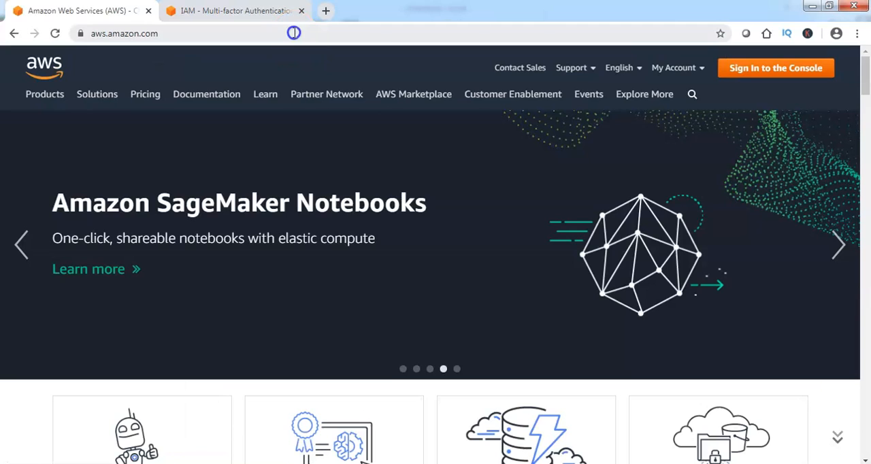
left_click(293, 33)
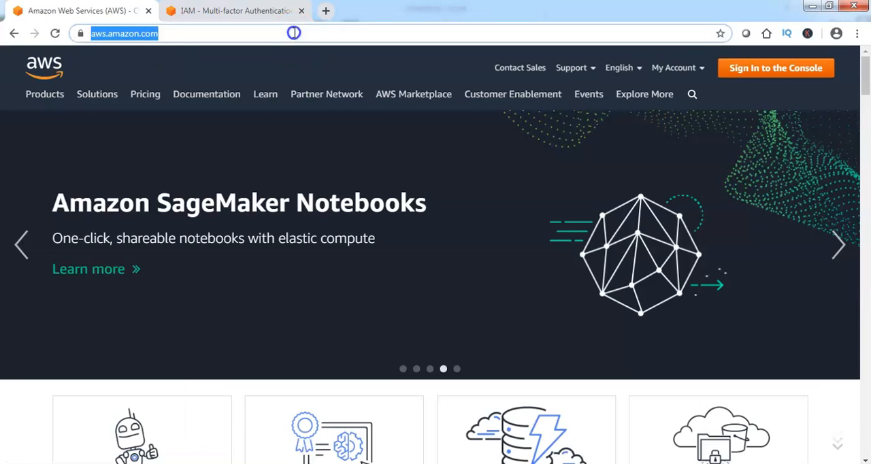
type("https://713526272322.signin.aws.amazon.com/console")
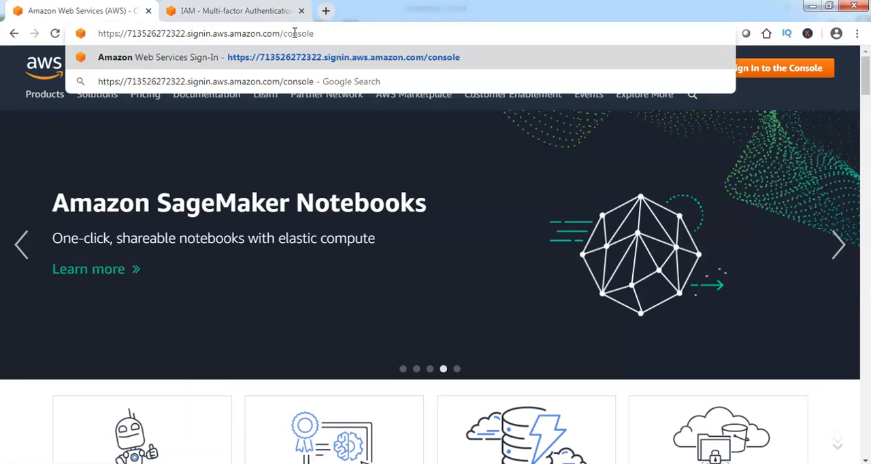
key("Return")
Step: Sign in as IAM user iwayq1 with the account password
left_click(317, 156)
key("Tab")
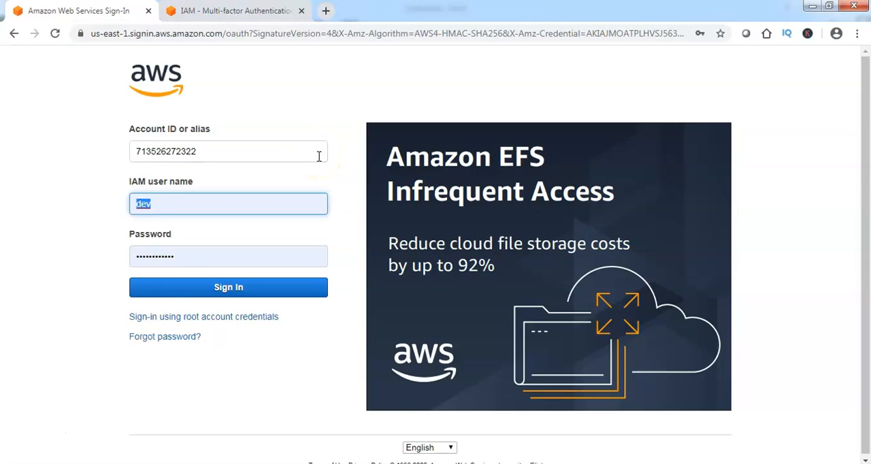
type("iwayq1")
key("Tab")
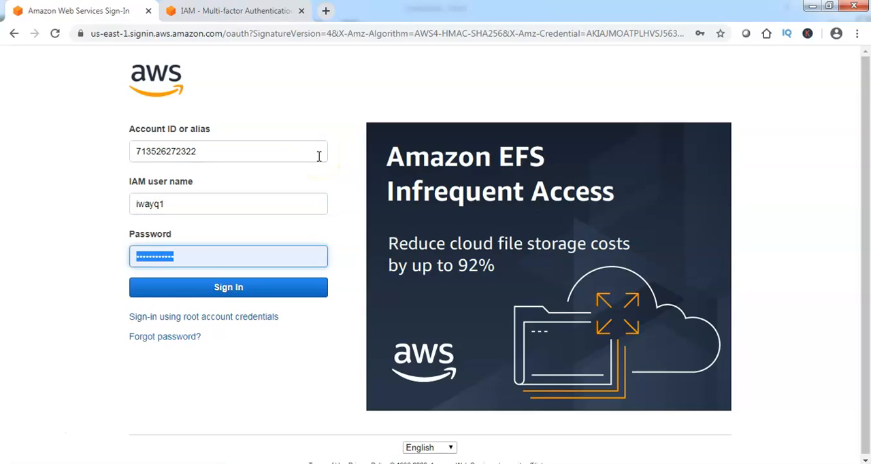
type("********")
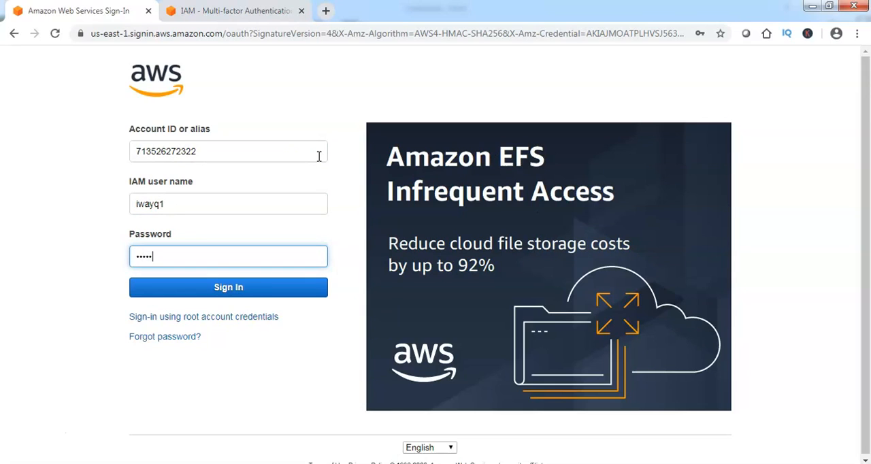
type("****")
left_click(287, 293)
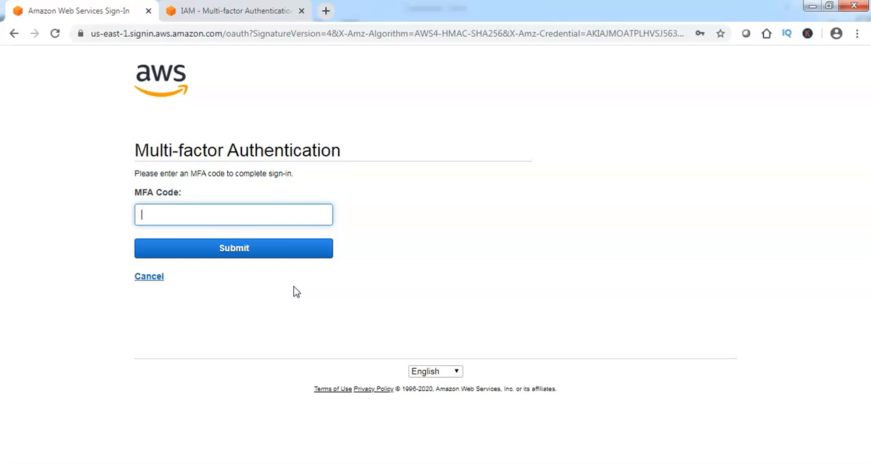
Step: Enter the current MFA code from the authenticator app and submit it to complete the sign-in
left_click(292, 214)
left_click(266, 253)
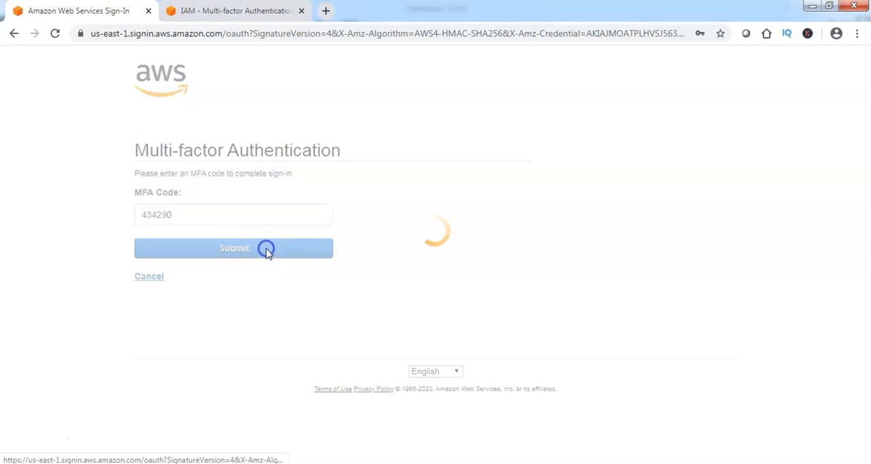